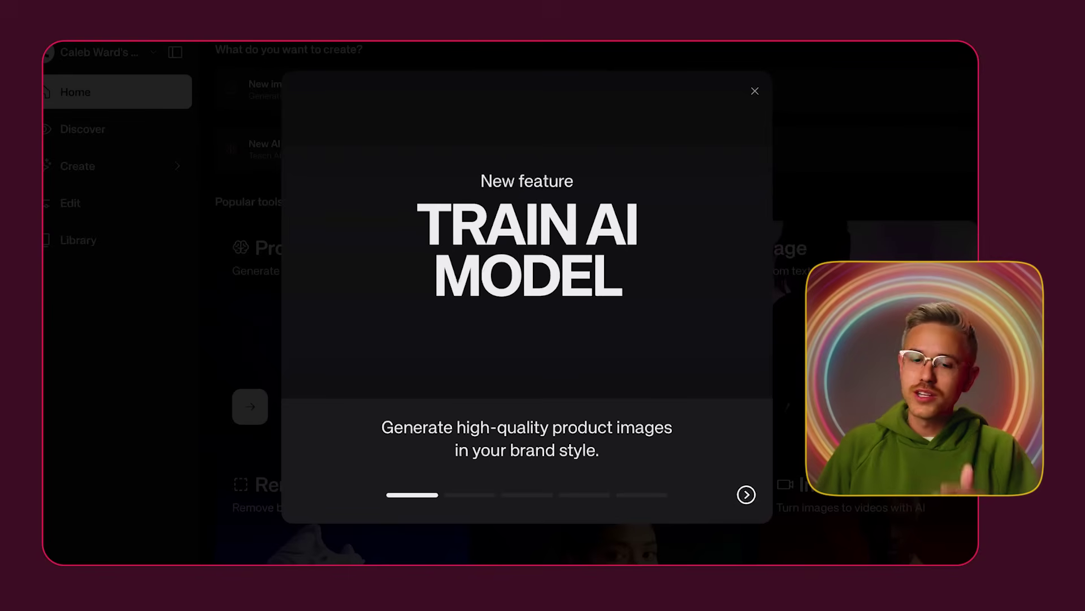
Step: Go through the Train AI Model introduction and try the Acme Serum demo model
click(746, 496)
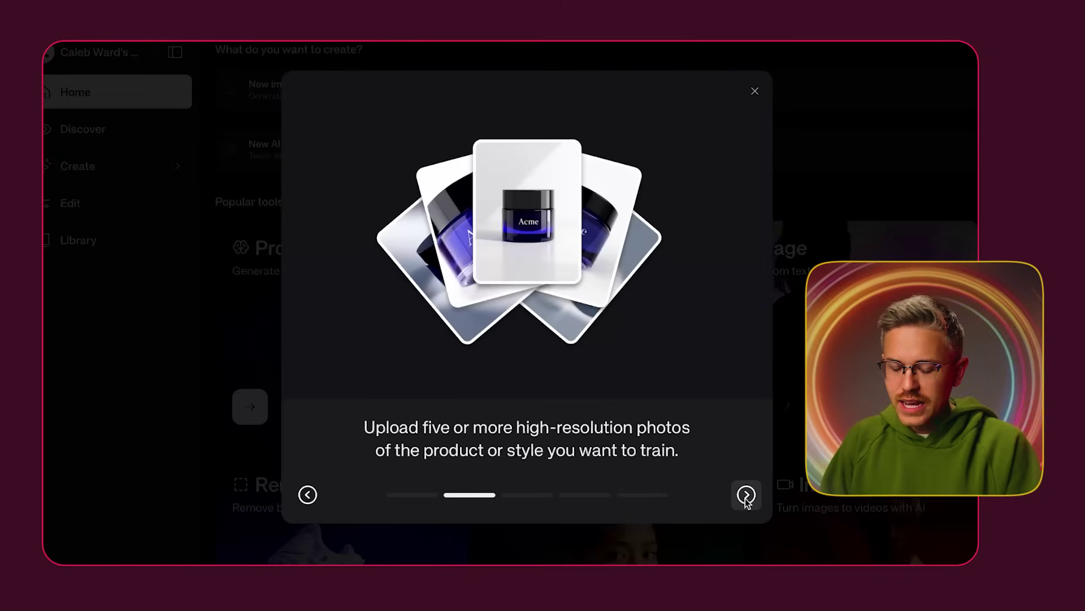
click(746, 495)
click(747, 495)
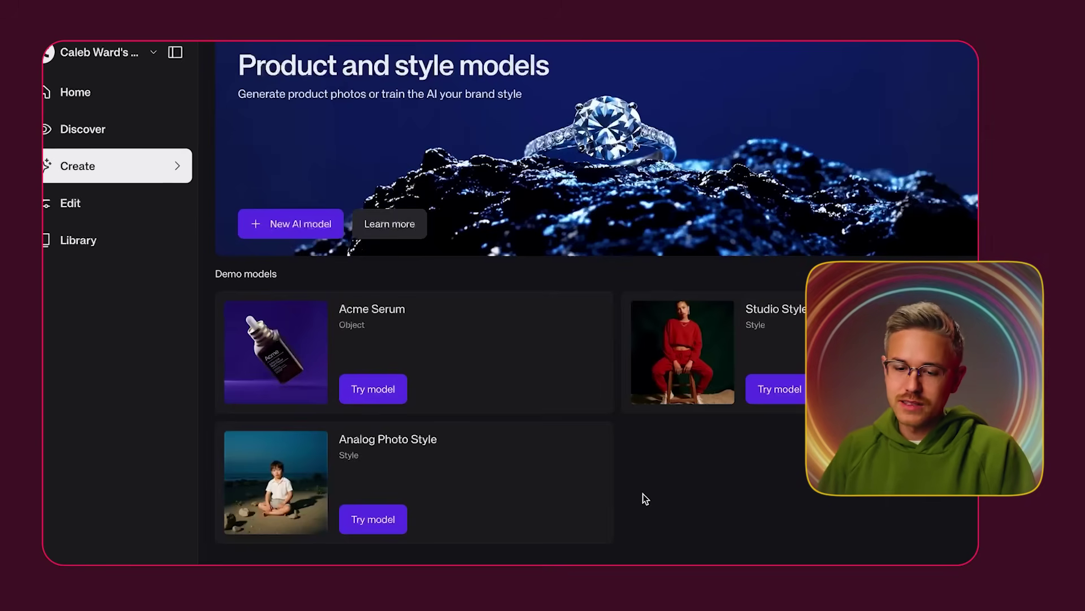
click(397, 398)
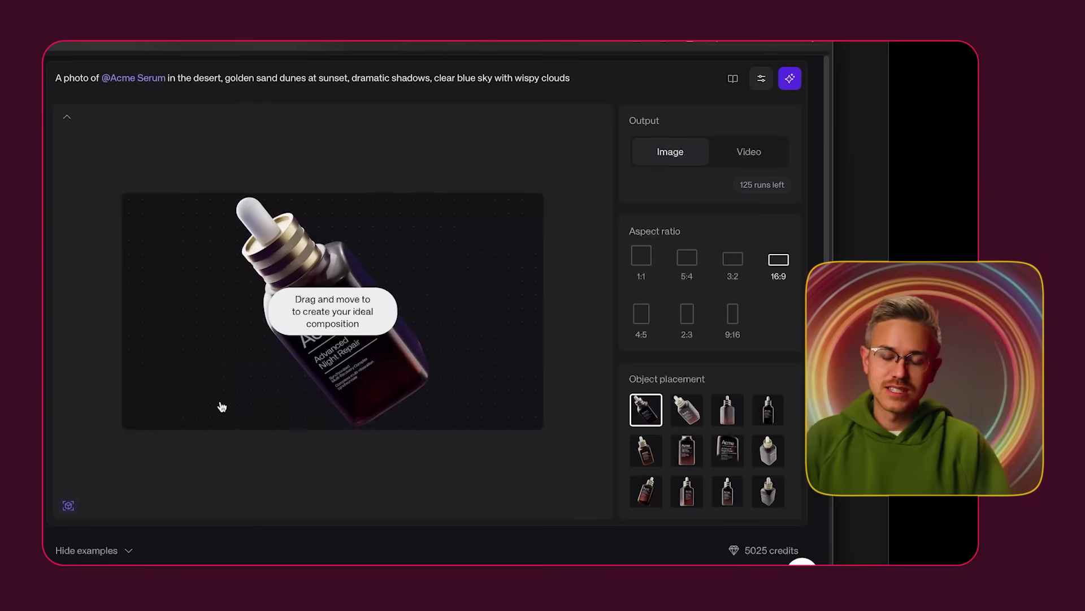
Step: Set the aspect ratio to 9:16, then shrink the serum bottle and place it low in the frame
click(334, 390)
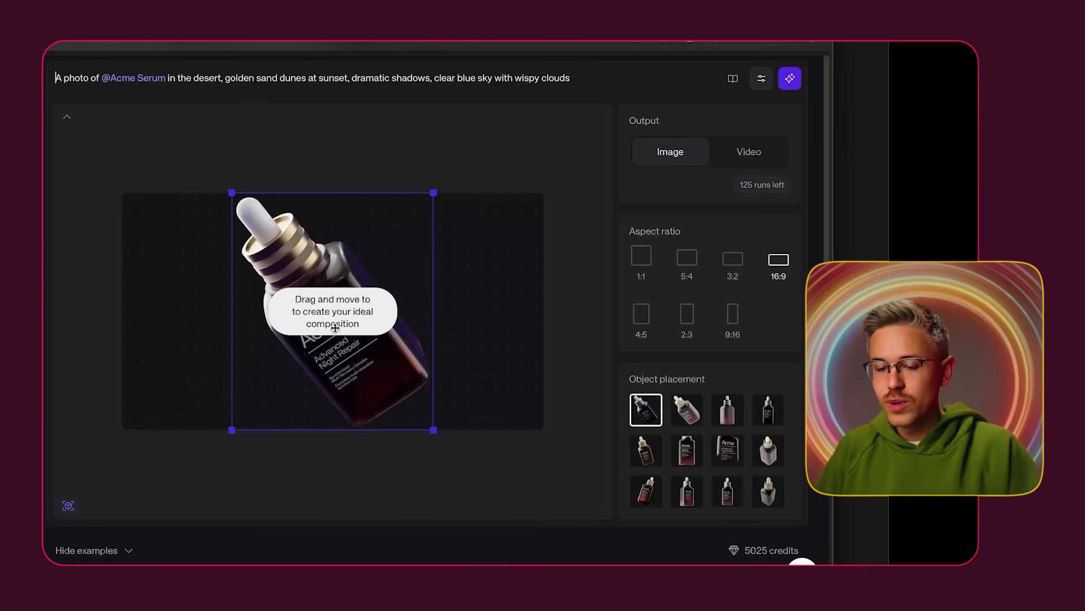
drag(433, 429, 295, 385)
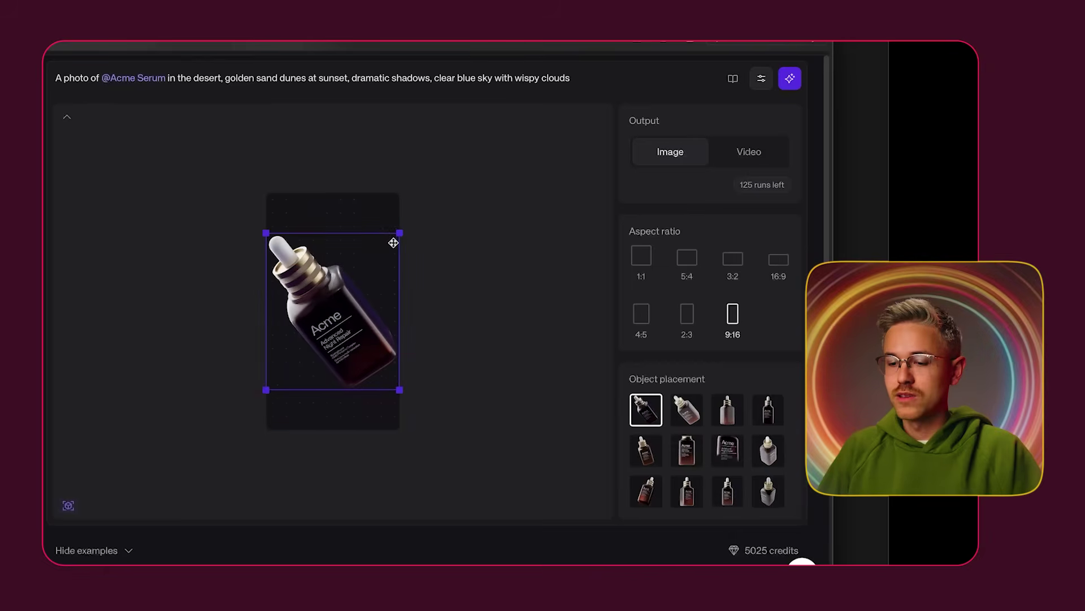
drag(400, 233, 357, 317)
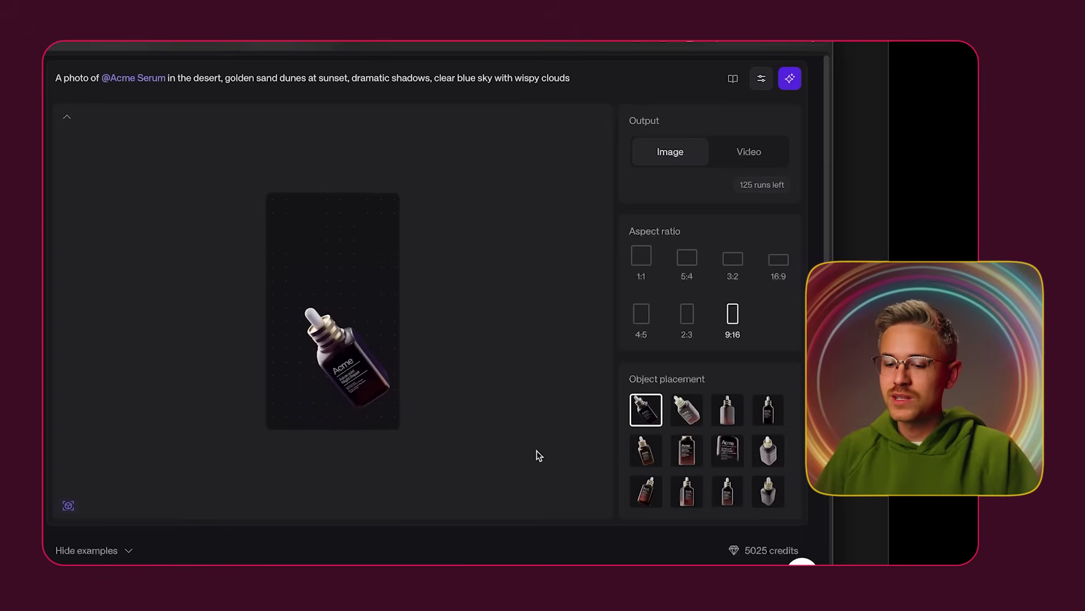
Step: Try several object placements, choose the tilted amber serum bottle with the front label, and generate the desert sunset image
click(693, 420)
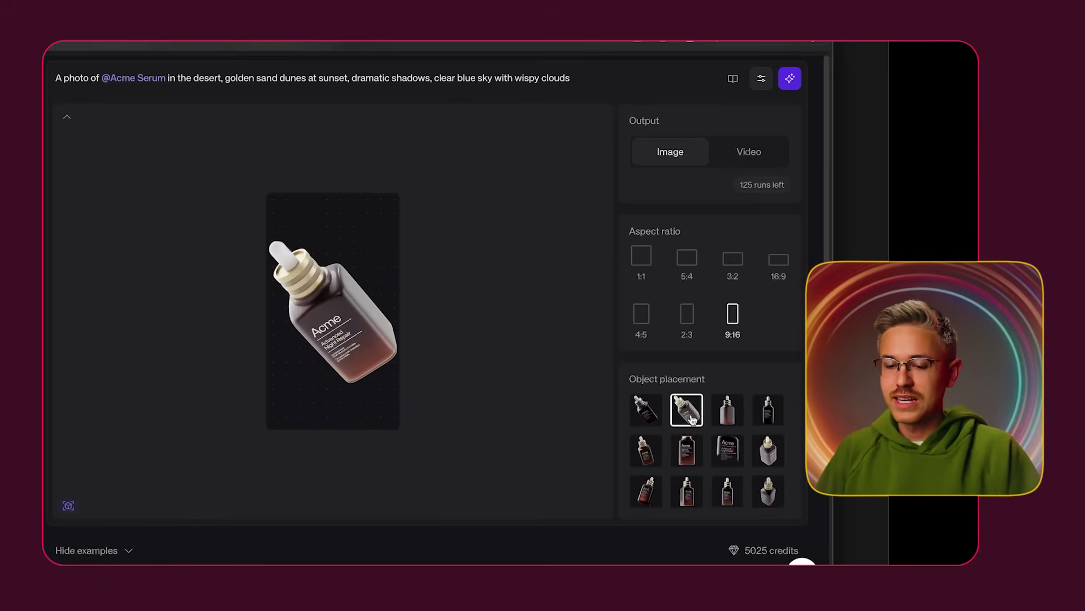
click(729, 411)
click(768, 410)
click(646, 453)
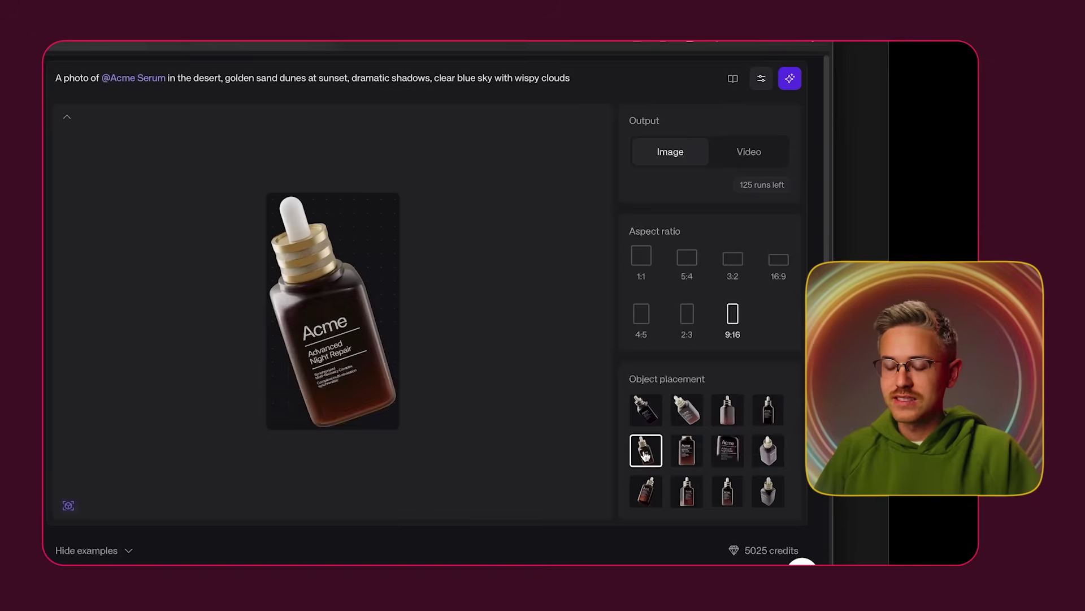
drag(357, 335, 357, 338)
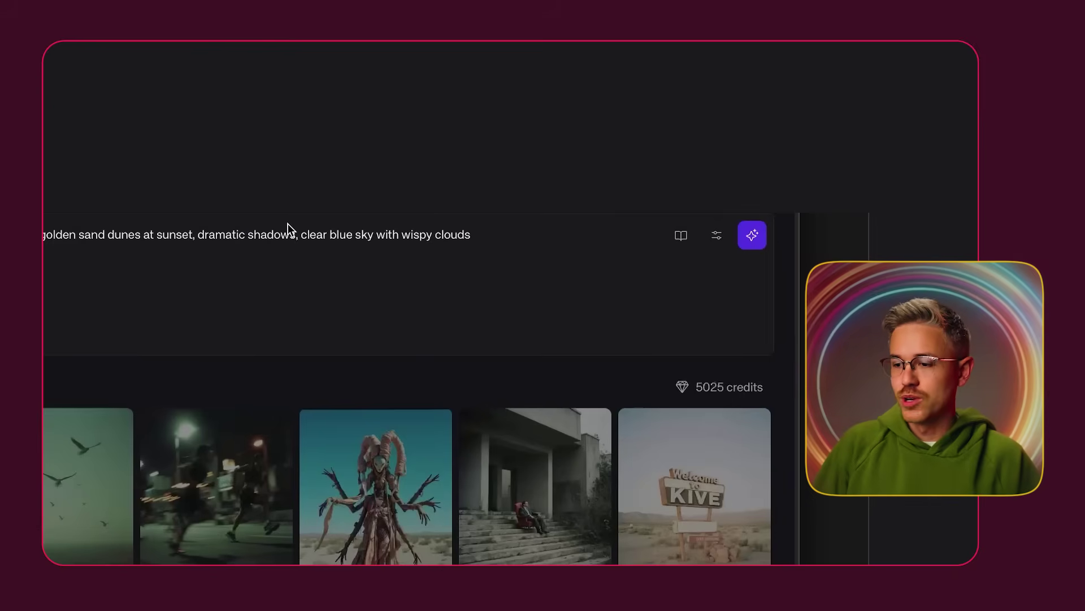
click(755, 236)
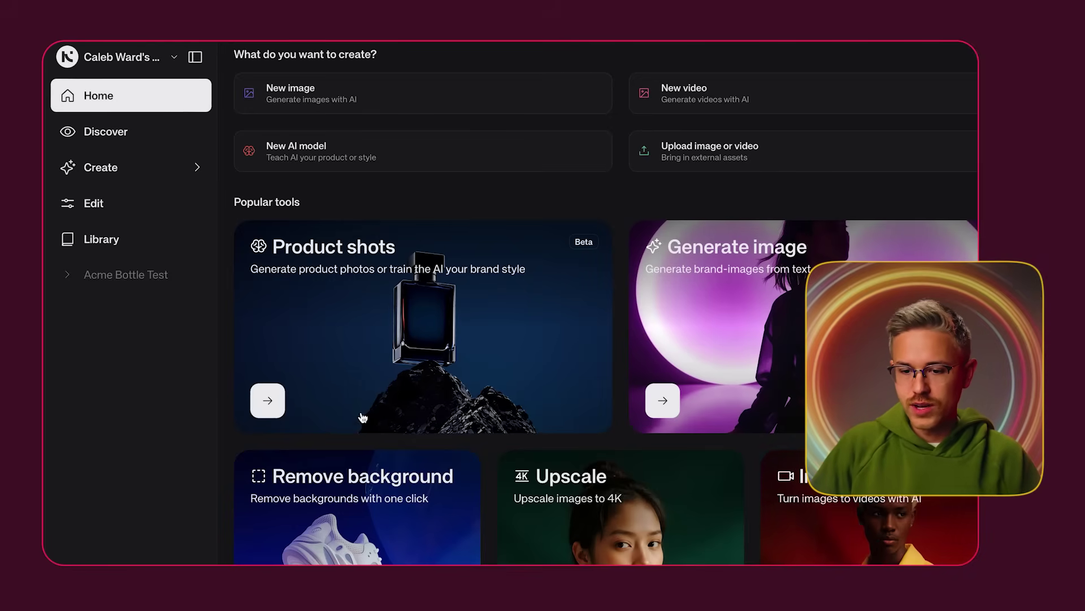
Step: Start a new Object AI model for product shots and upload all 12 photos, IMG_4753 to IMG_4764, from the Product Images folder
click(268, 400)
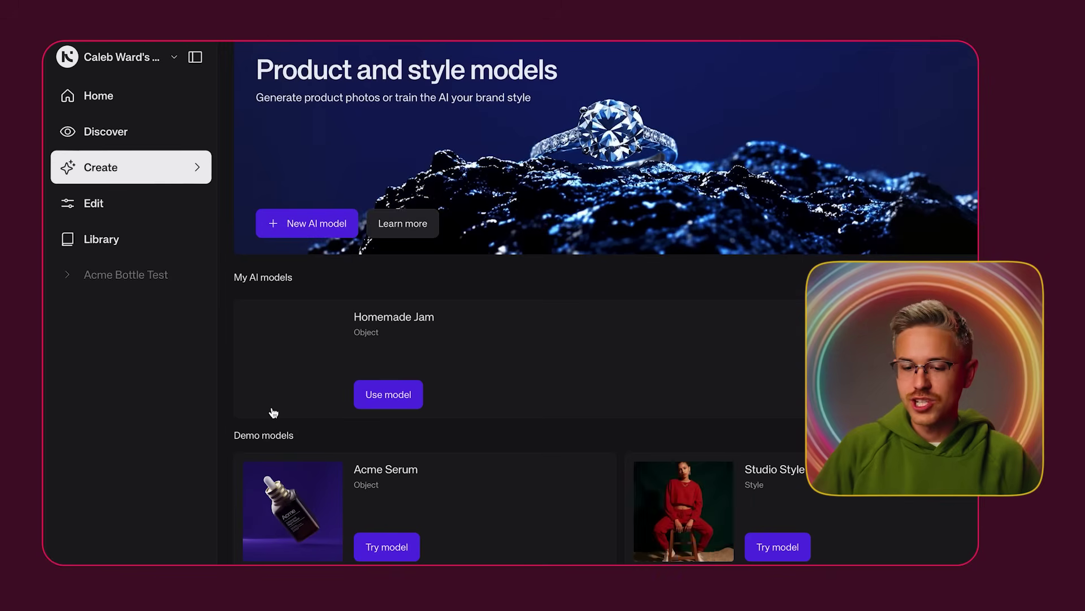
click(290, 231)
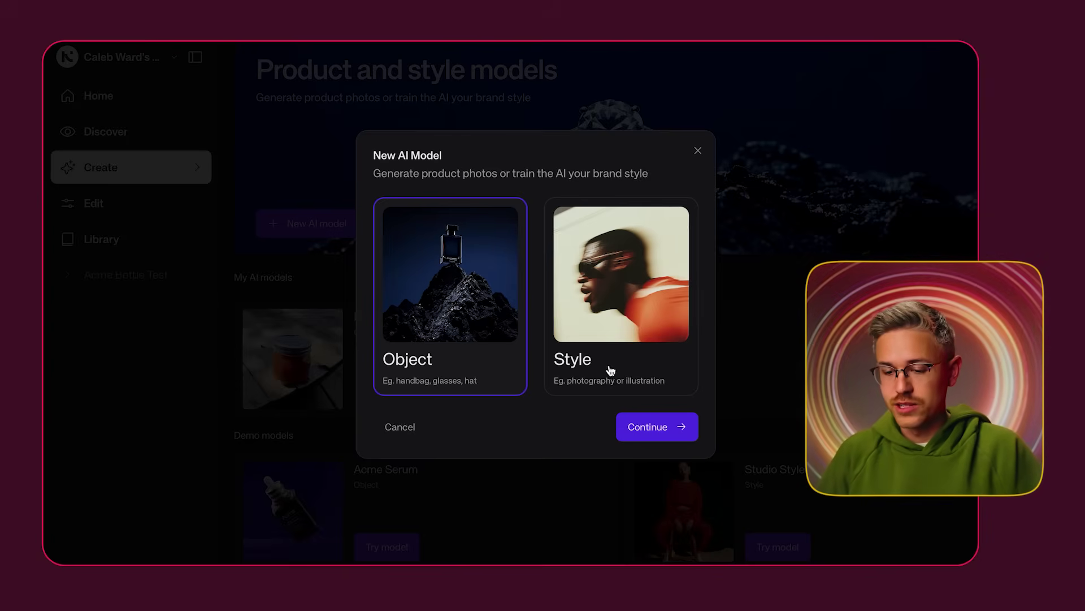
click(661, 434)
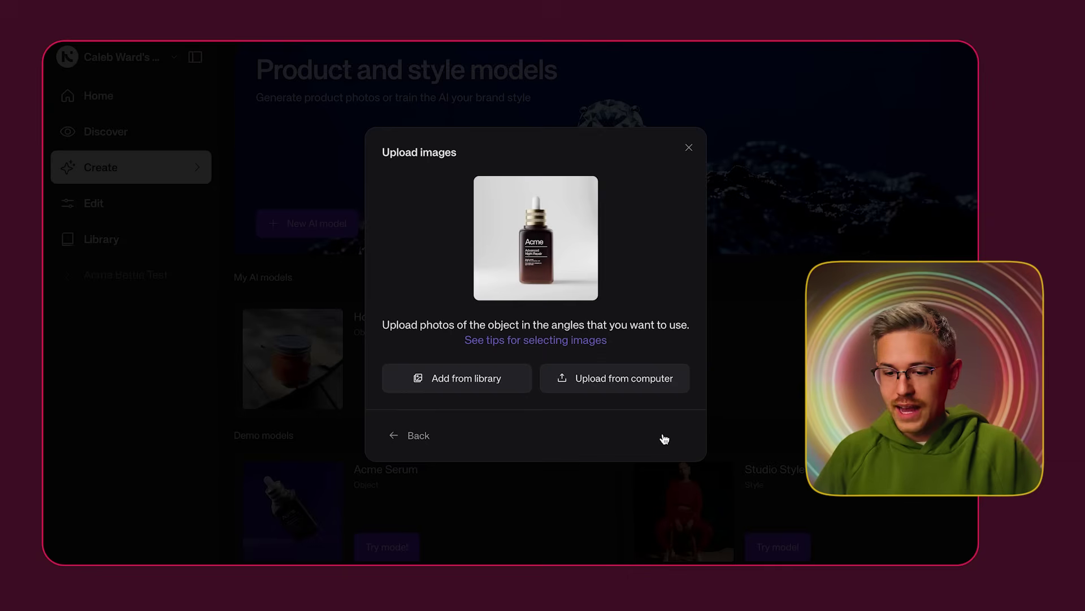
click(635, 389)
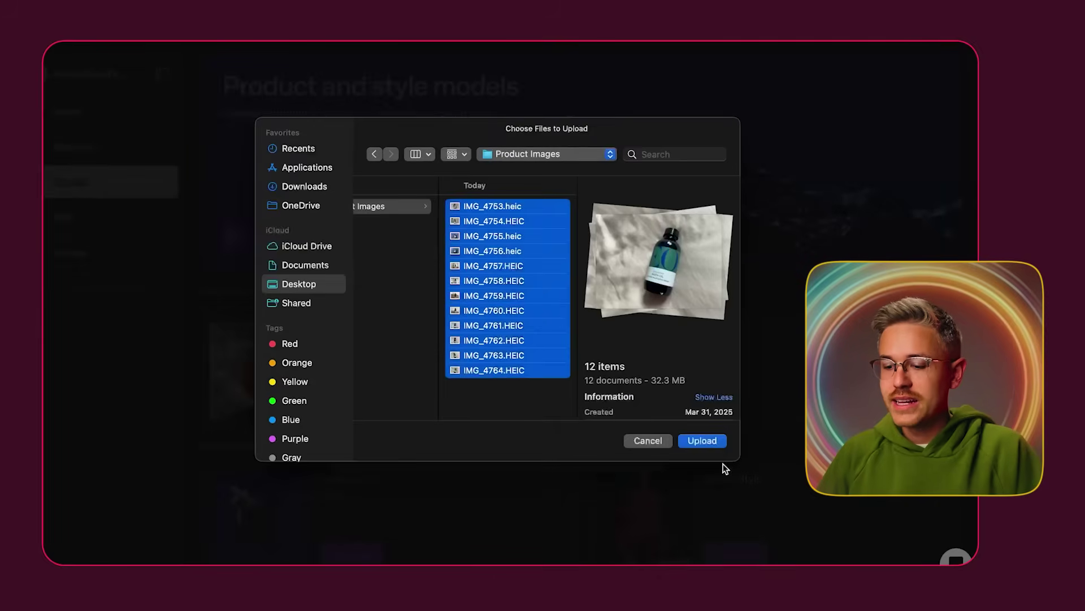
click(701, 439)
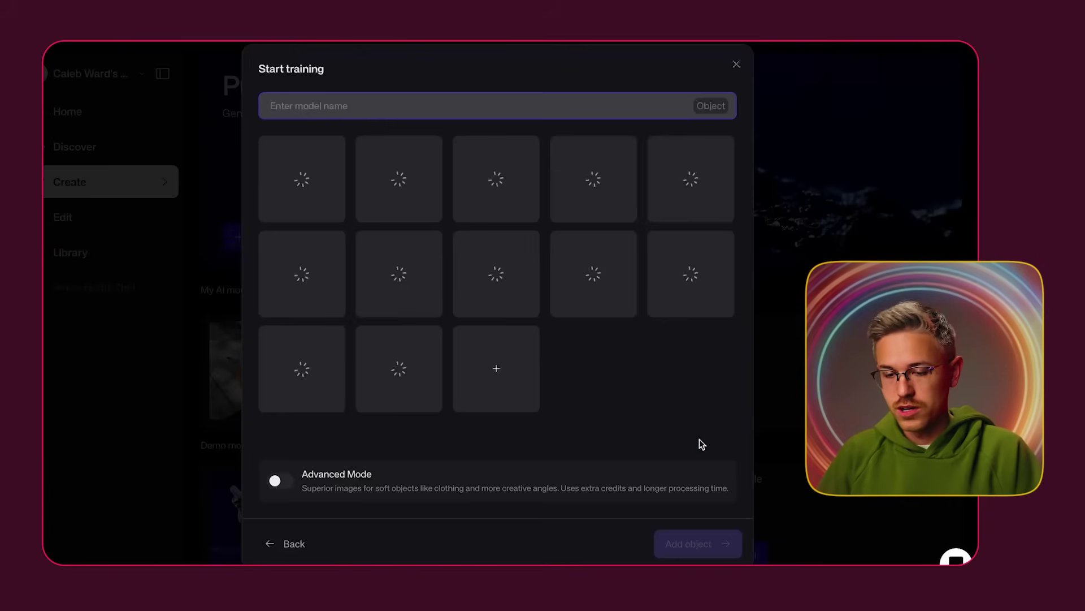
Step: Name the new object model "Bath Oil" and add the object for training
text(Bath Oil)
key(ctrl+a)
key(BackSpace)
text(Bat)
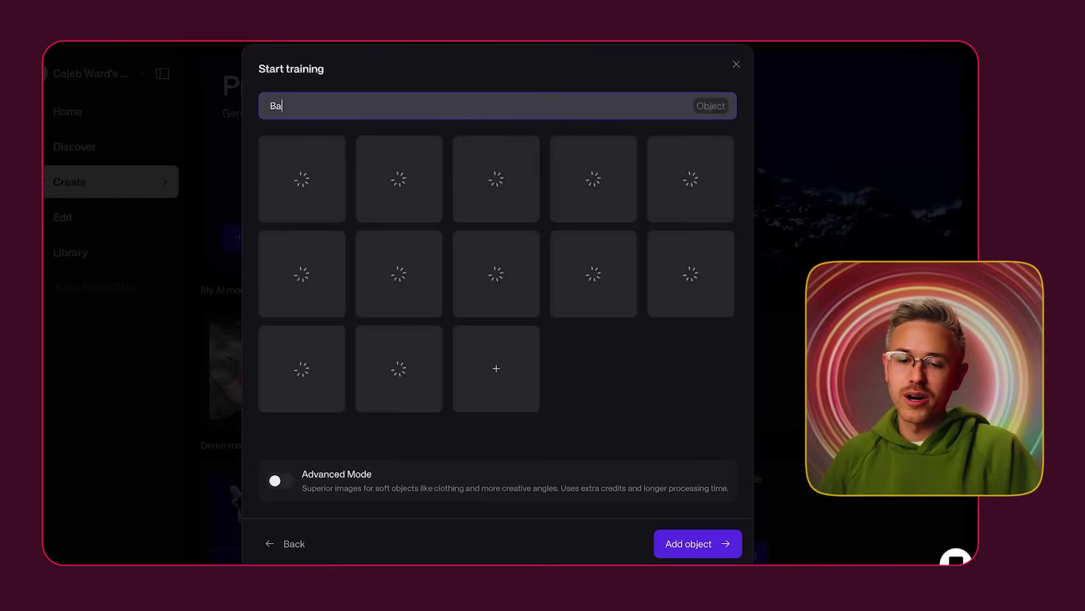
text(h Oil)
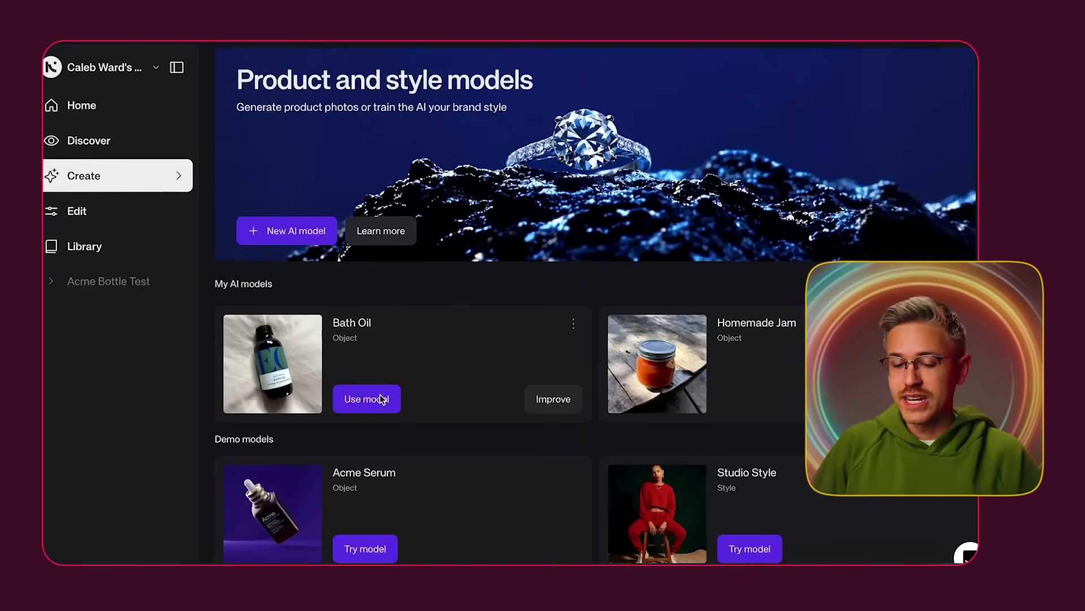
Step: Use the Bath Oil model with a 16:9 aspect ratio, shrinking the tilted bottle and placing it left of the frame's centre
click(382, 399)
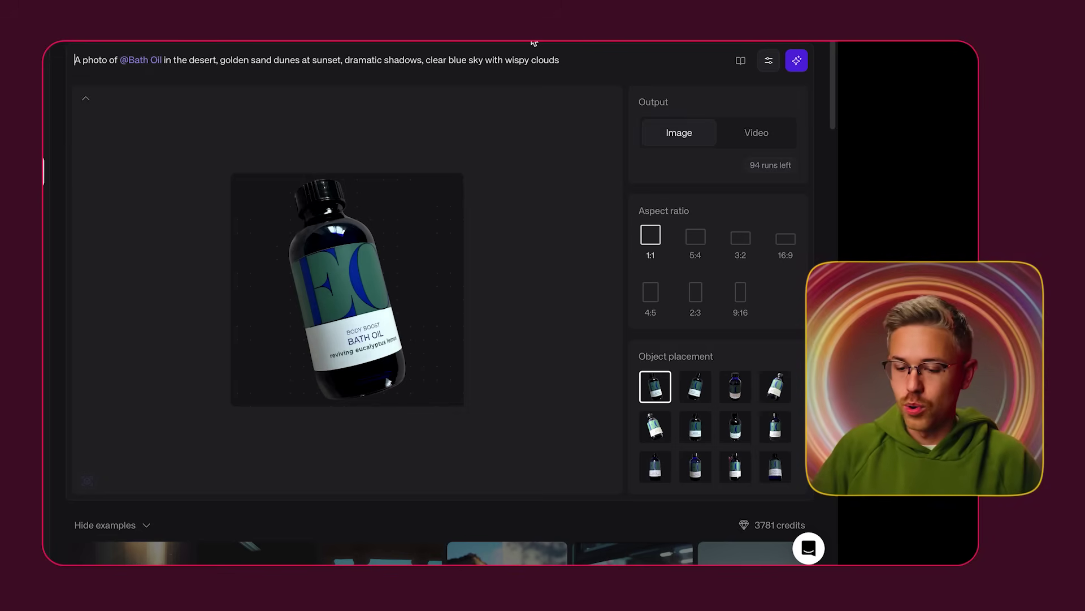
click(338, 271)
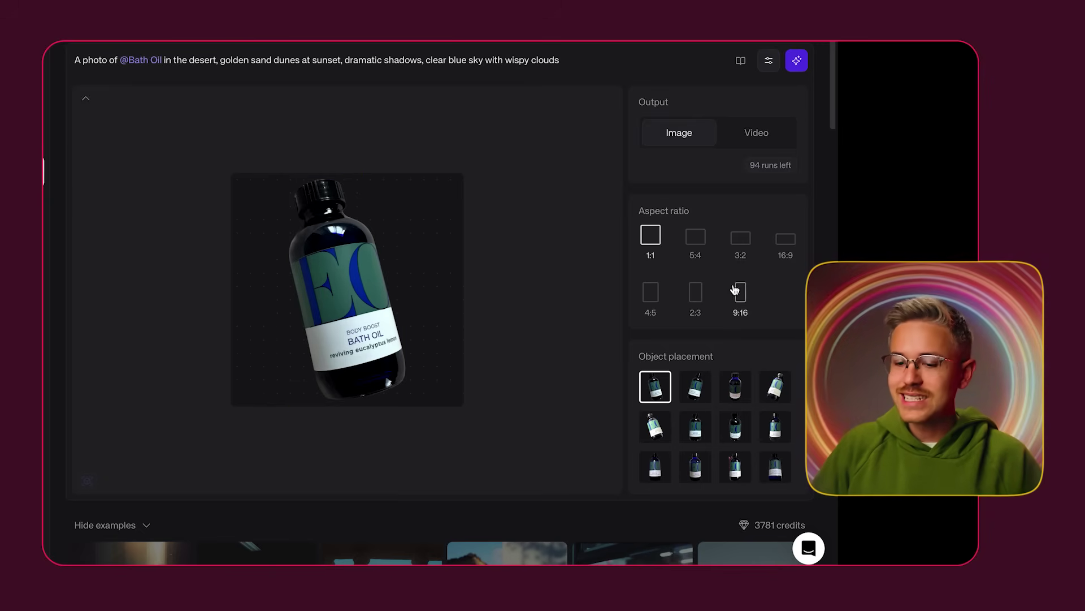
click(790, 247)
click(404, 193)
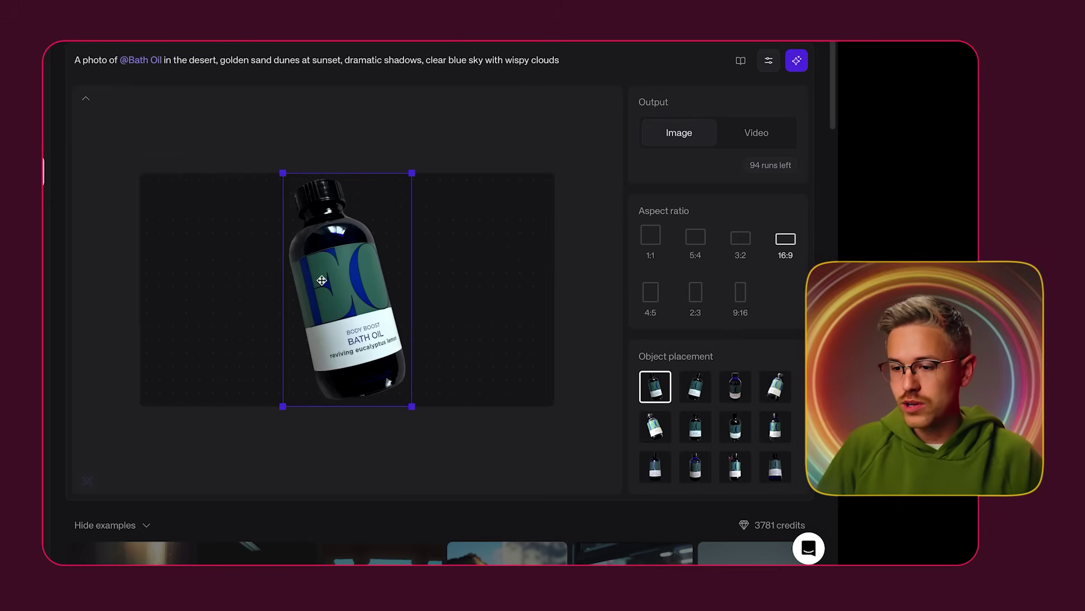
drag(414, 173, 367, 257)
drag(299, 328, 257, 285)
drag(560, 59, 164, 60)
text(il)
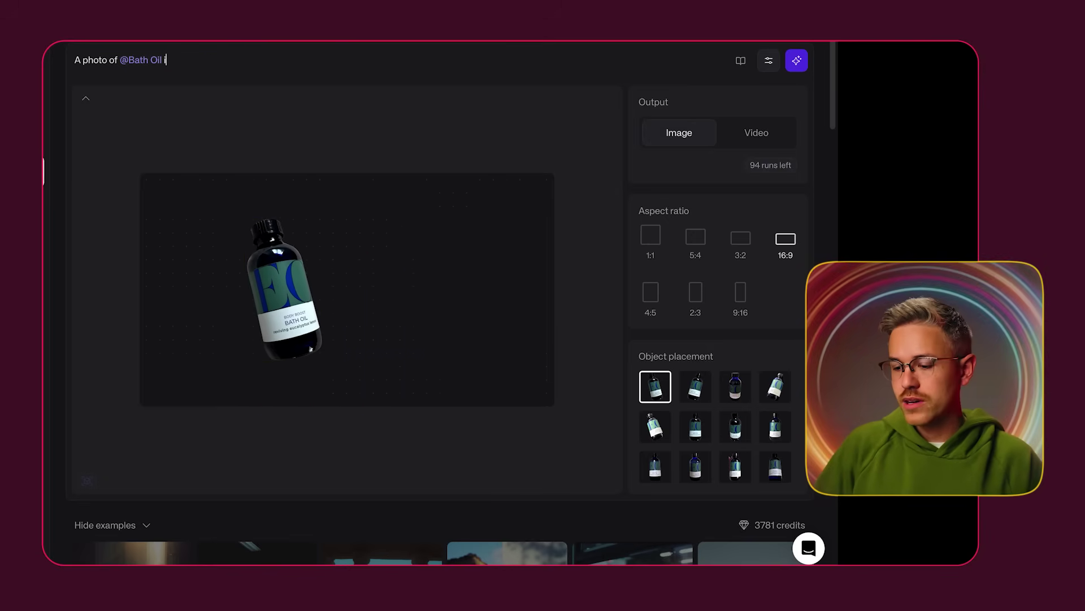
text( on the beach at )
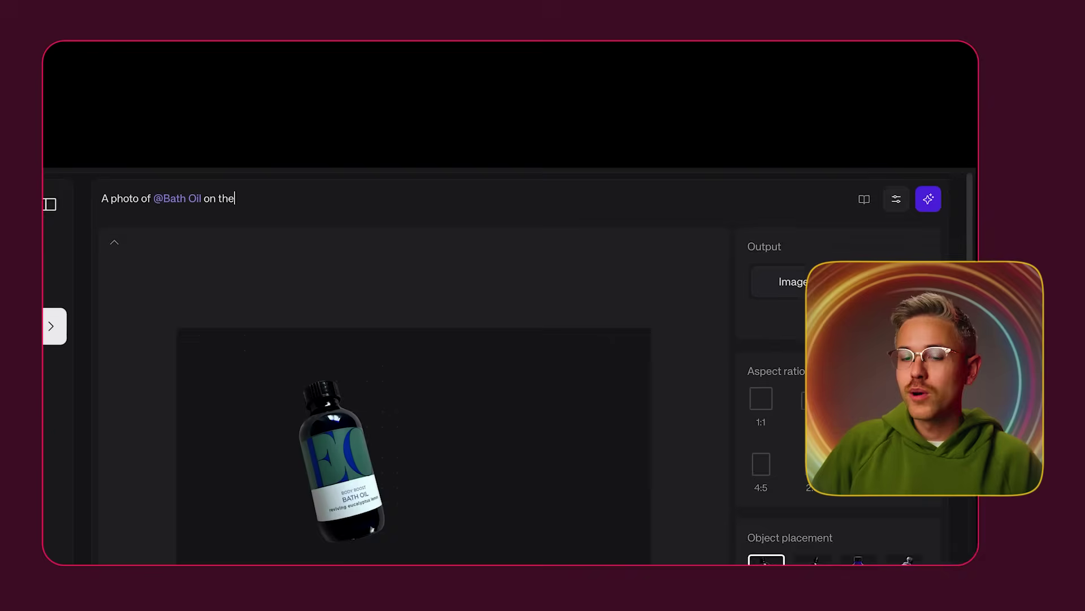
text(golden hour)
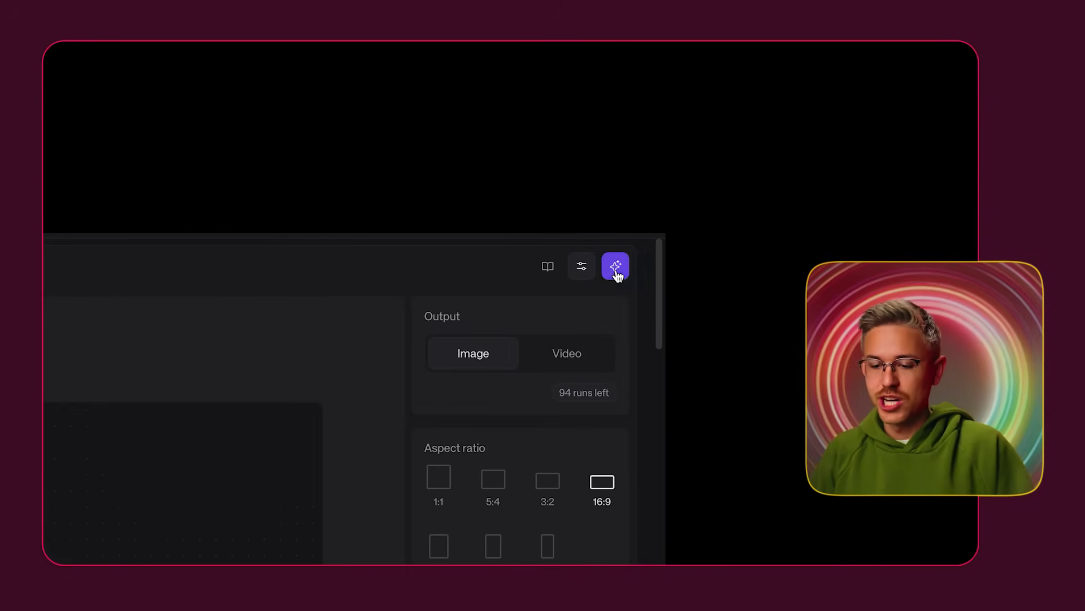
click(616, 272)
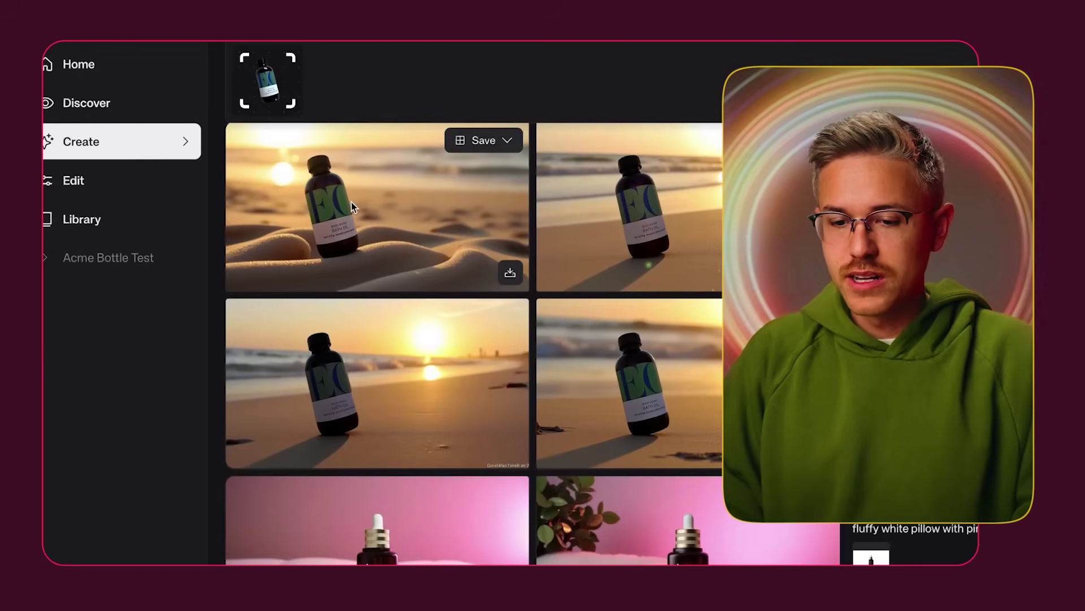
click(351, 201)
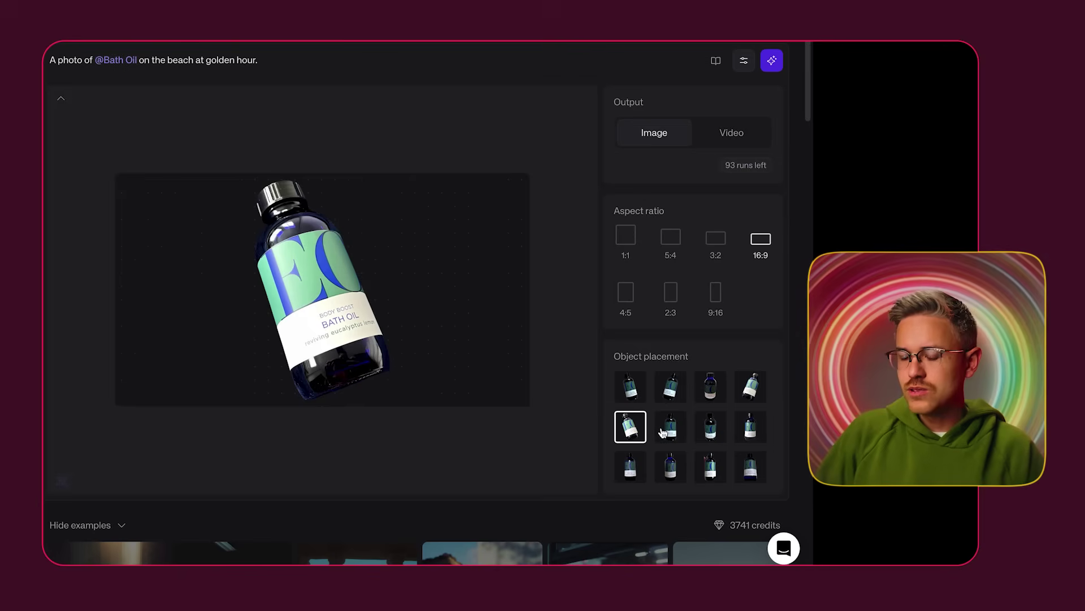
Step: Compare bottle placements, choose the upright blue front view, then shrink the bottle and centre it in the frame
click(664, 433)
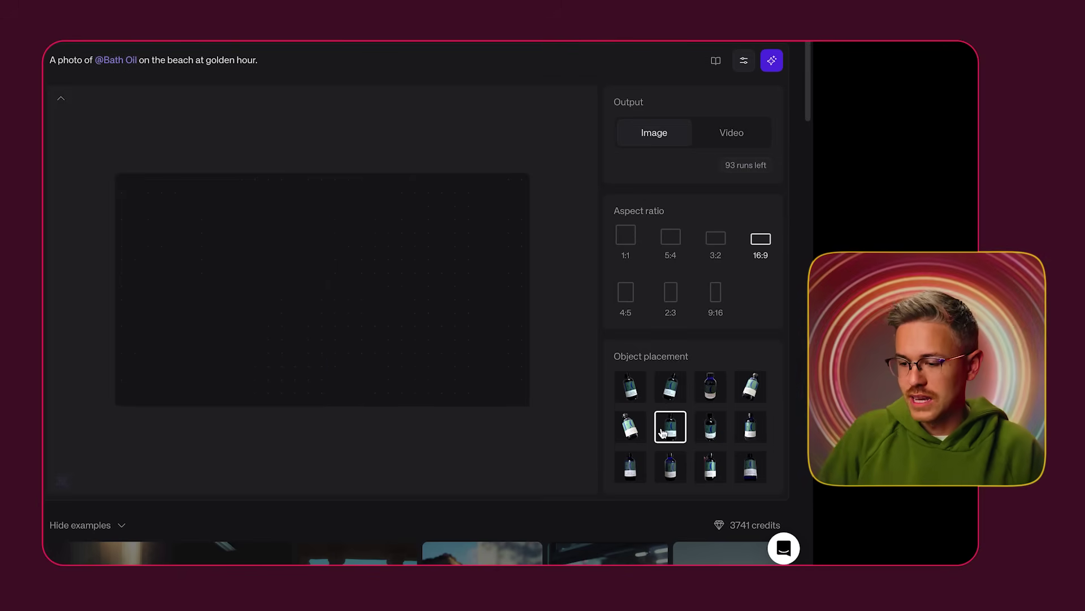
click(719, 430)
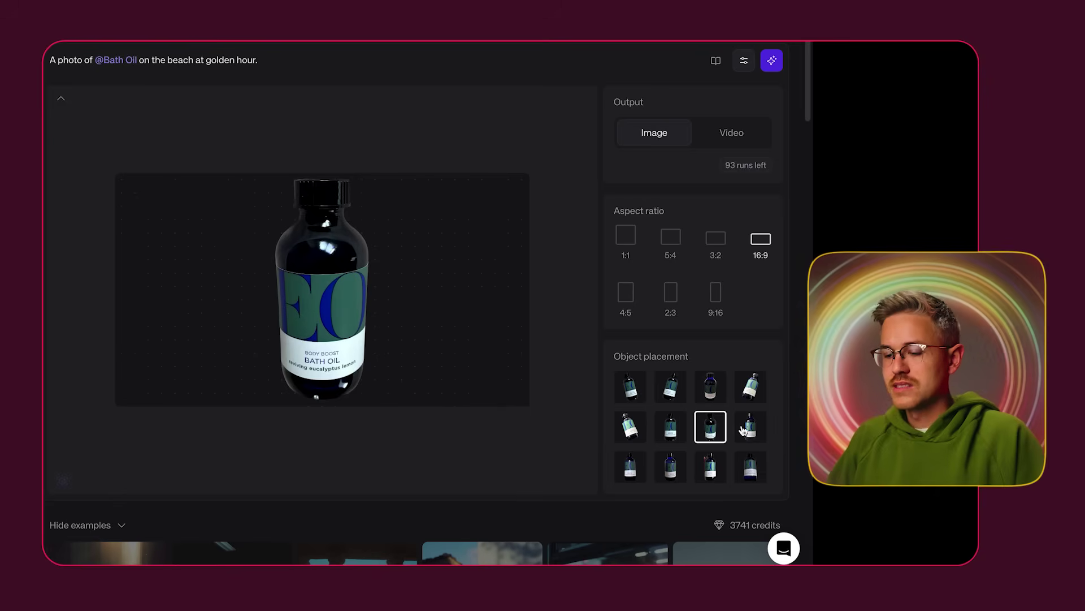
click(749, 431)
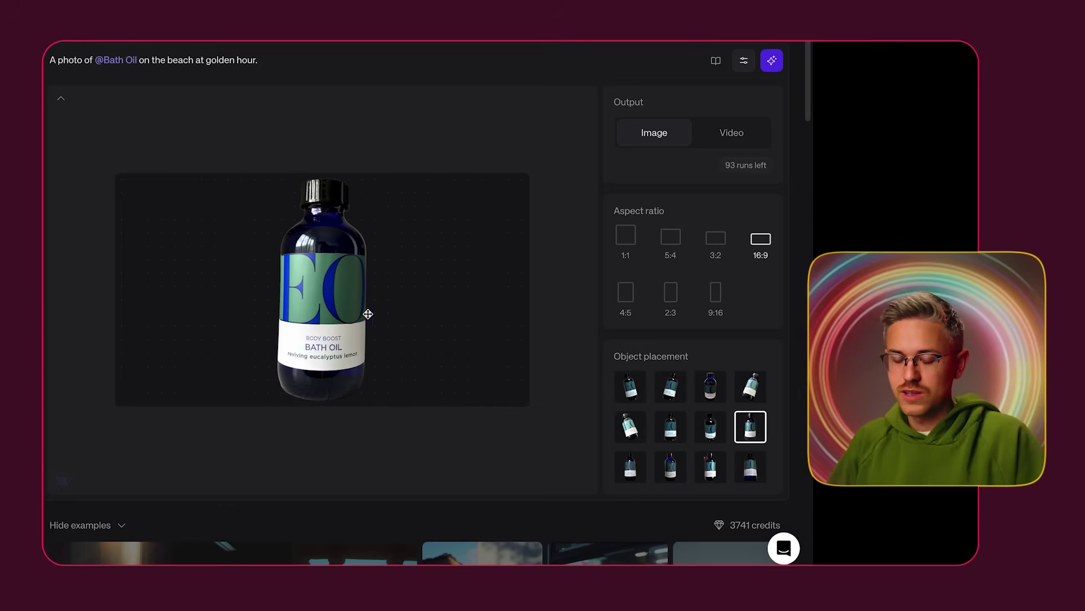
drag(374, 173, 335, 263)
drag(301, 342, 334, 285)
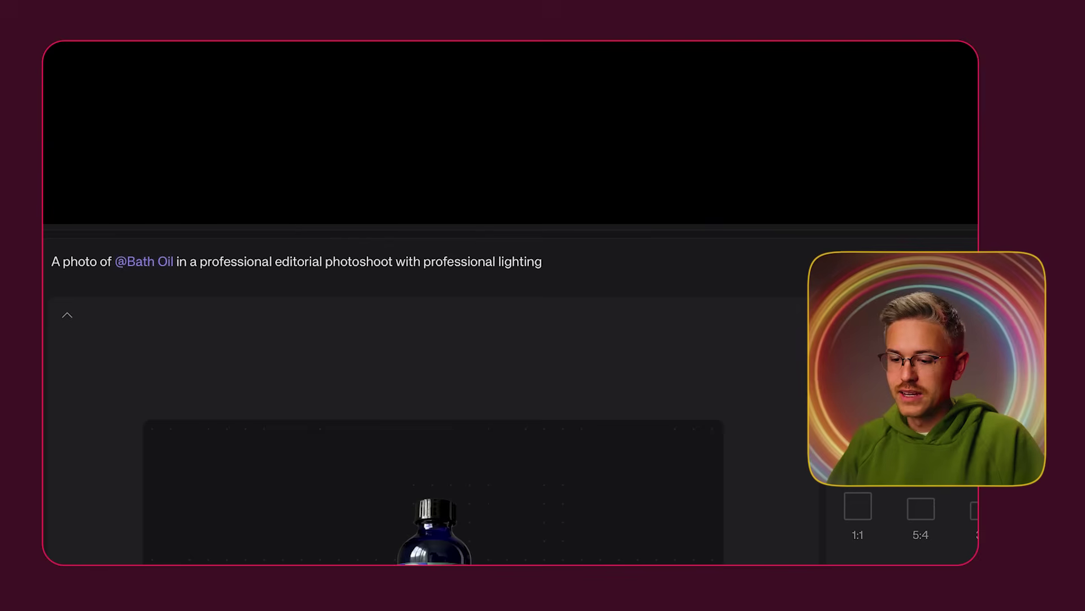
text(, intense shadows and moody a)
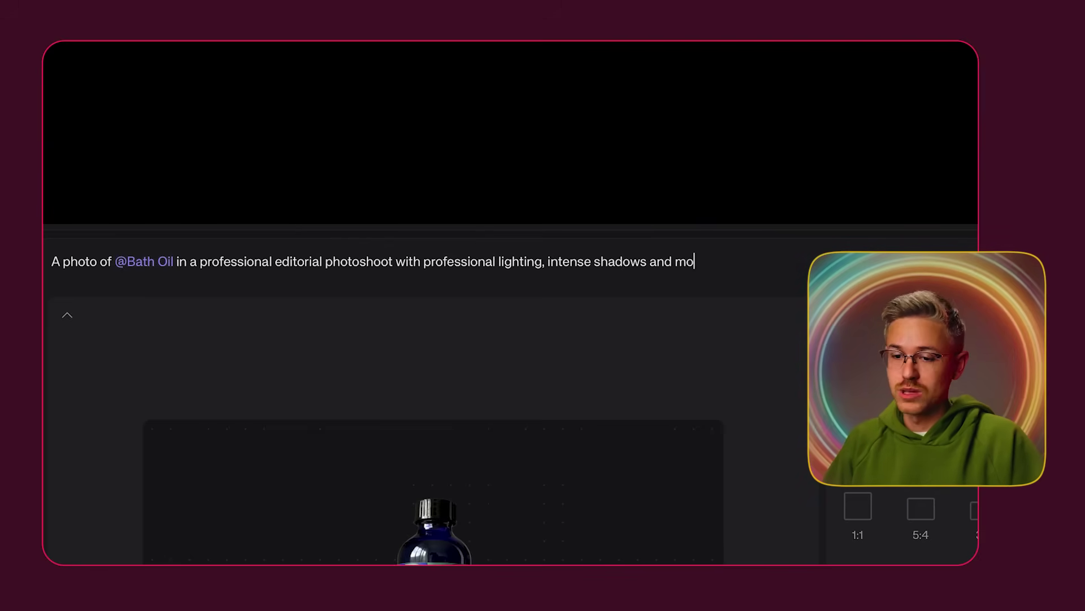
text(tmosphere.)
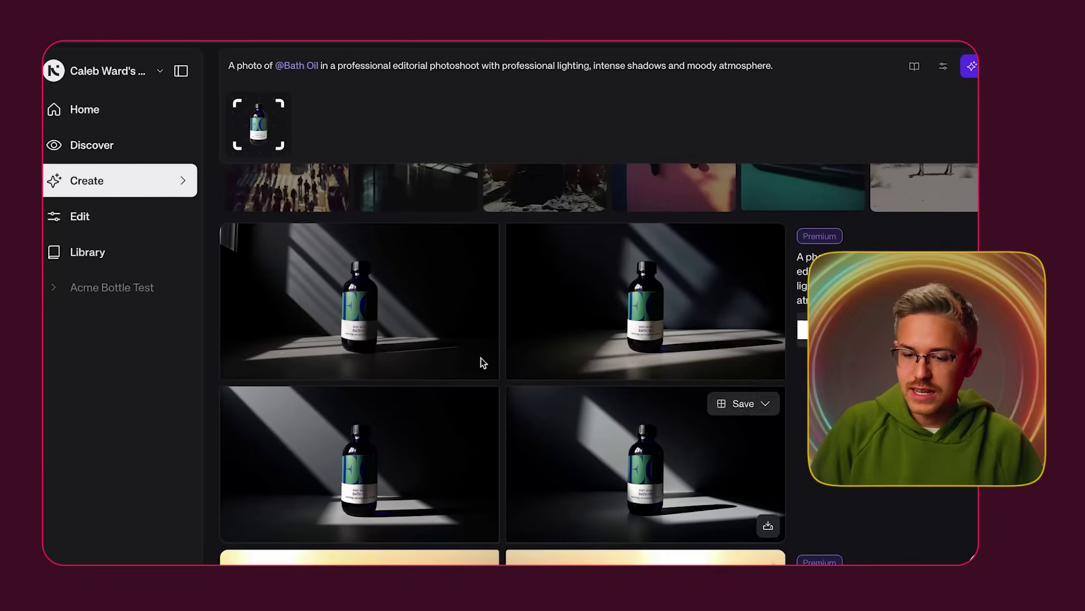
click(394, 305)
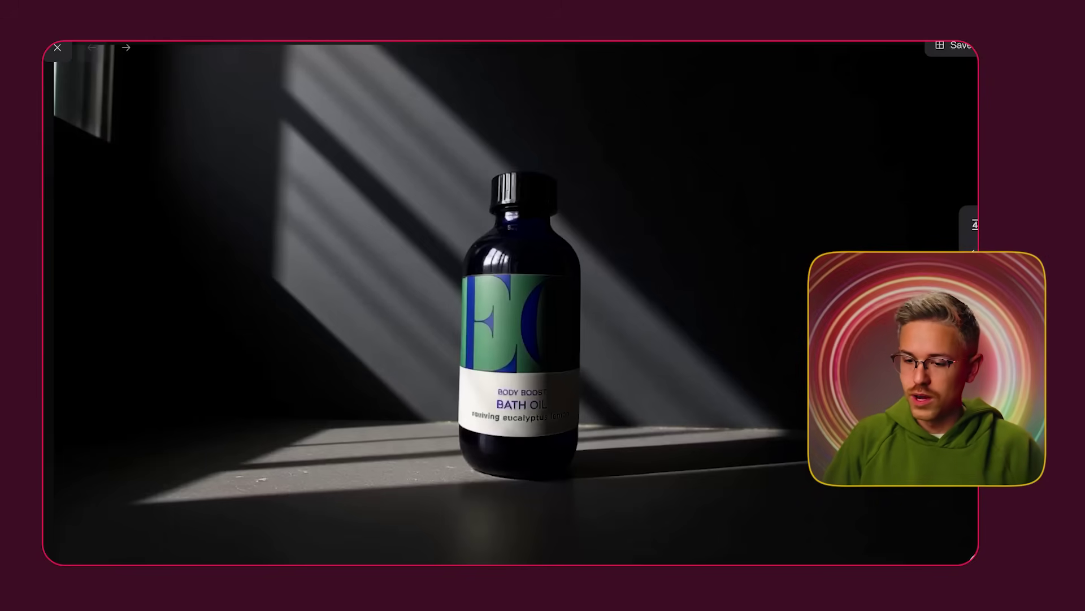
key(Right)
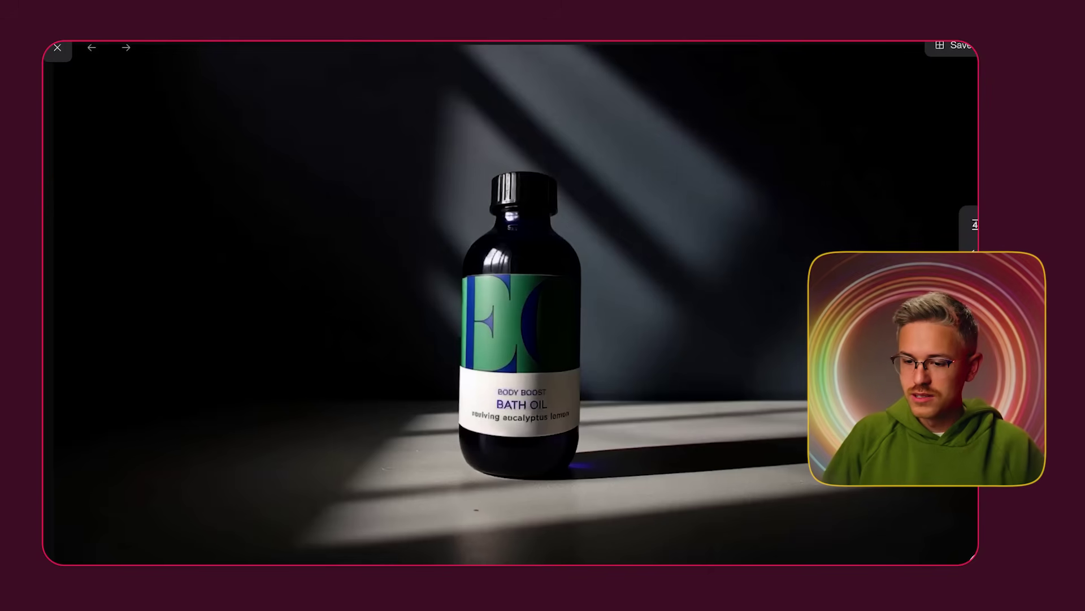